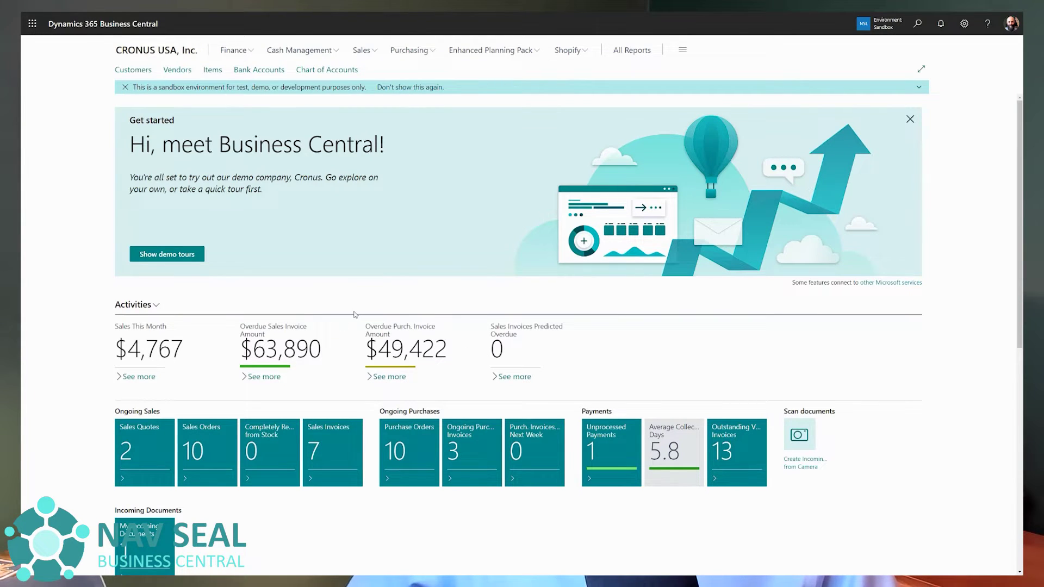
Step: Create a new sales order for customer 50000 Relecloud from the Sales Orders list
click(373, 52)
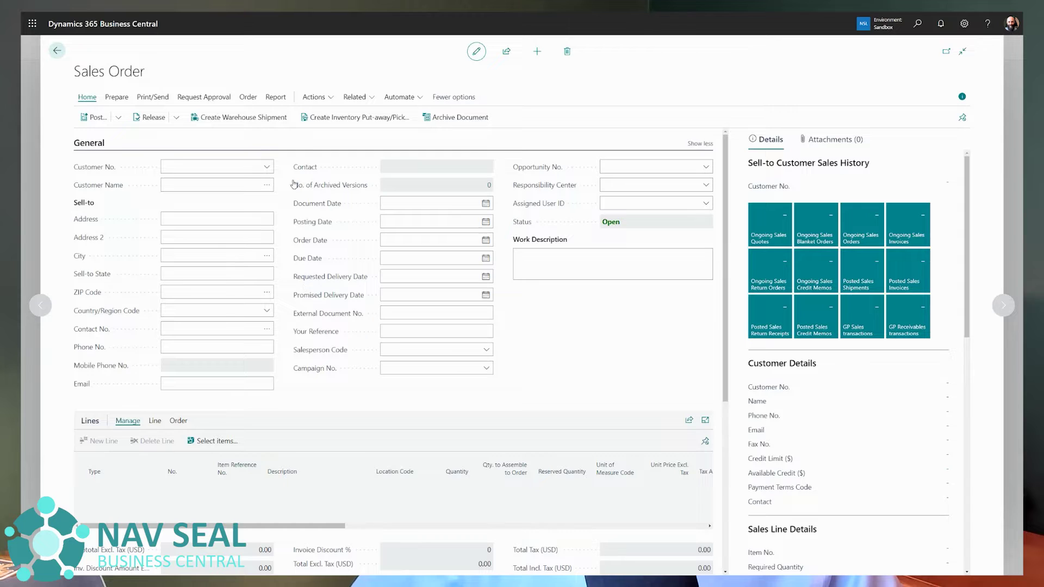
click(267, 166)
key(Down)
key(Down)
key(Down)
key(Down)
key(Down)
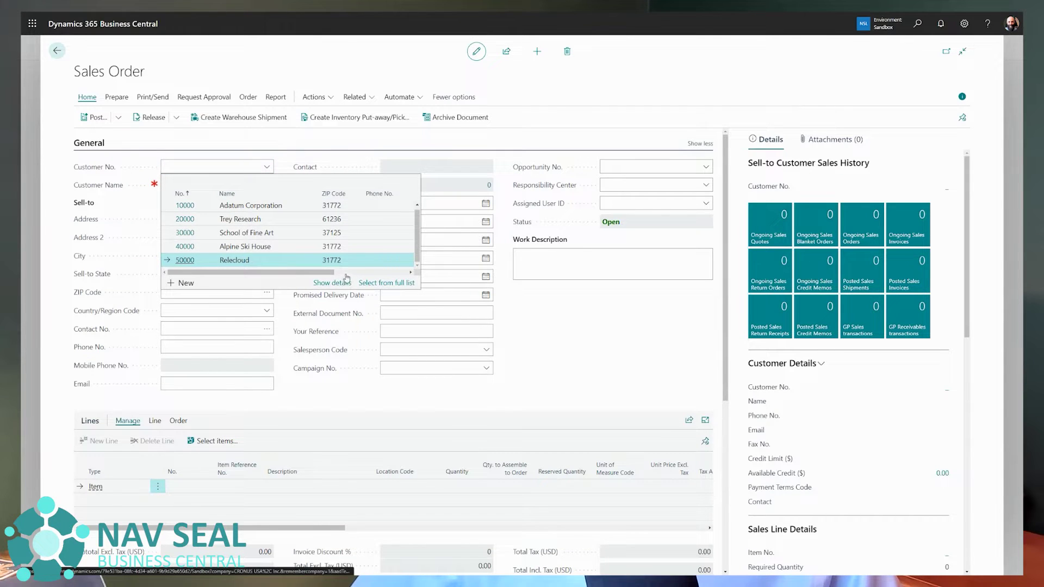
key(Return)
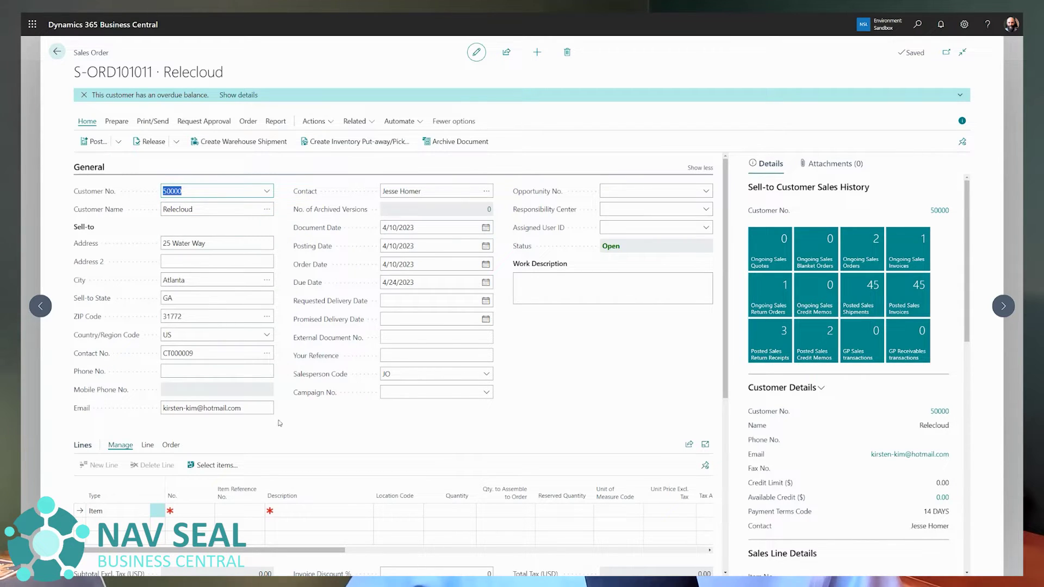
Step: Show the Prepare actions on sales order S-ORD101011 for Relecloud
scroll(299, 440, down, 1)
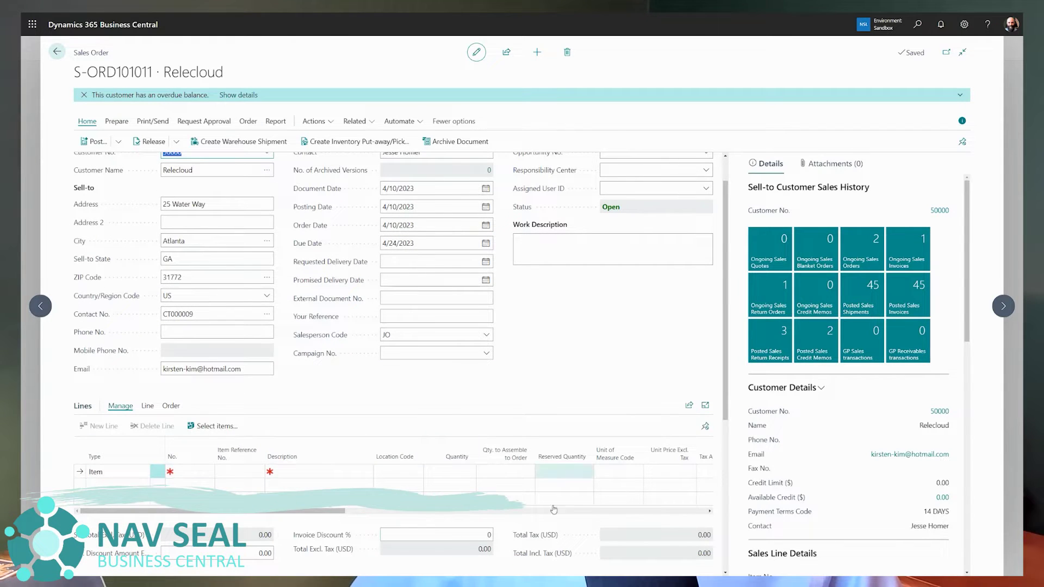
scroll(278, 329, up, 1)
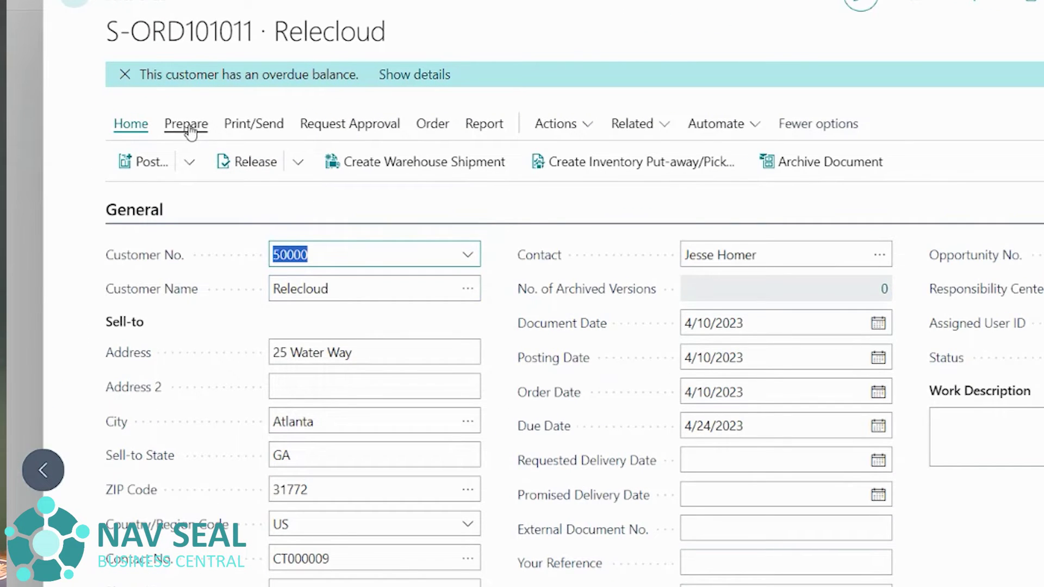
click(187, 125)
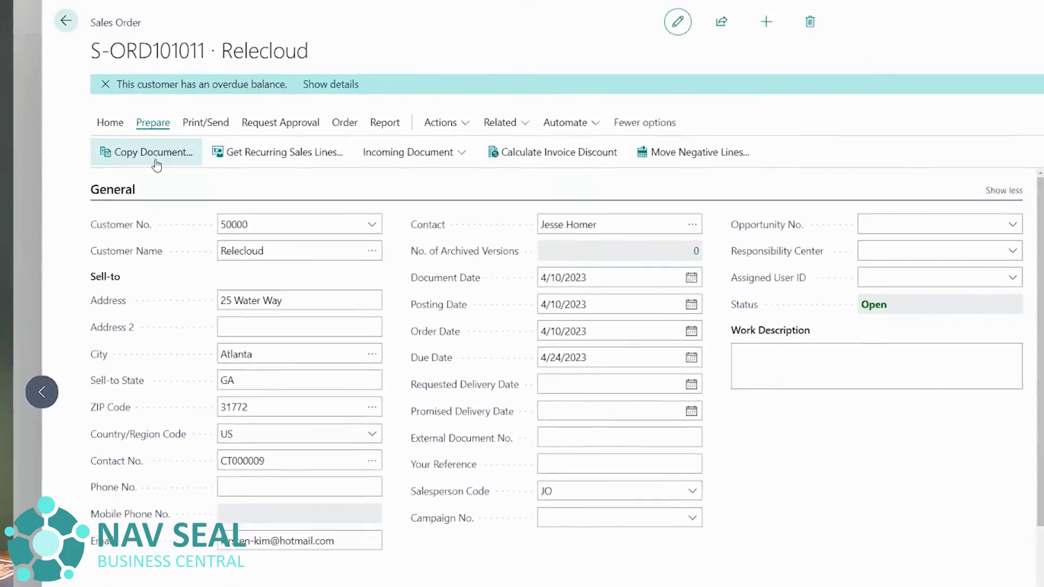
Step: Start Copy Document and set the source Document Type to Posted Invoice
click(124, 148)
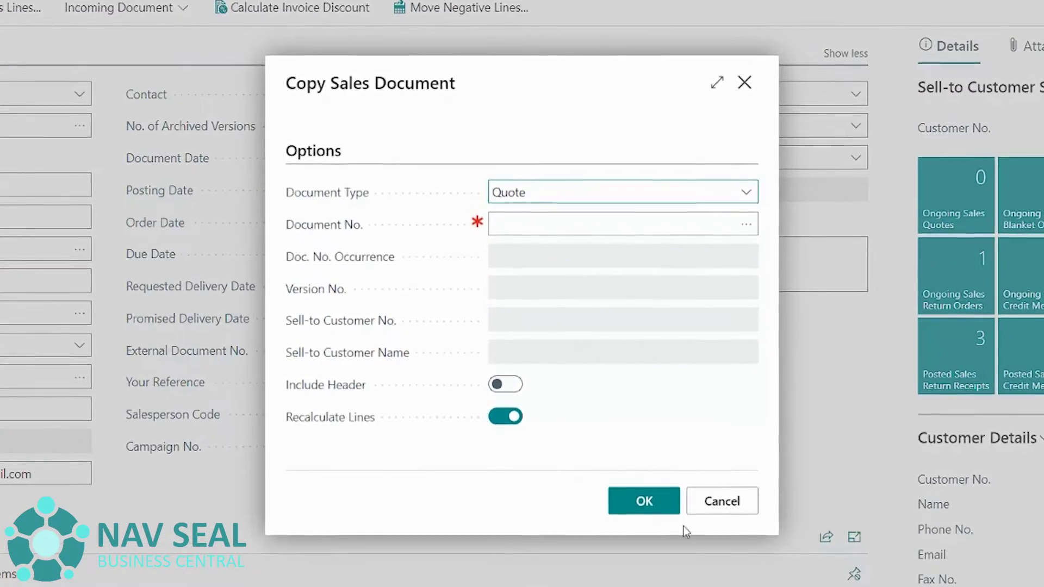
click(709, 198)
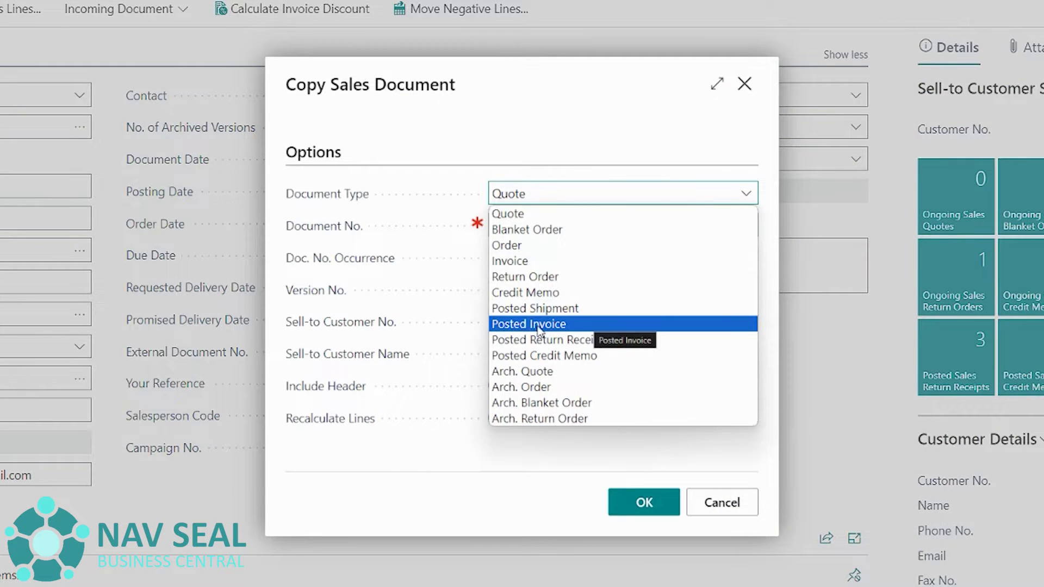
click(539, 325)
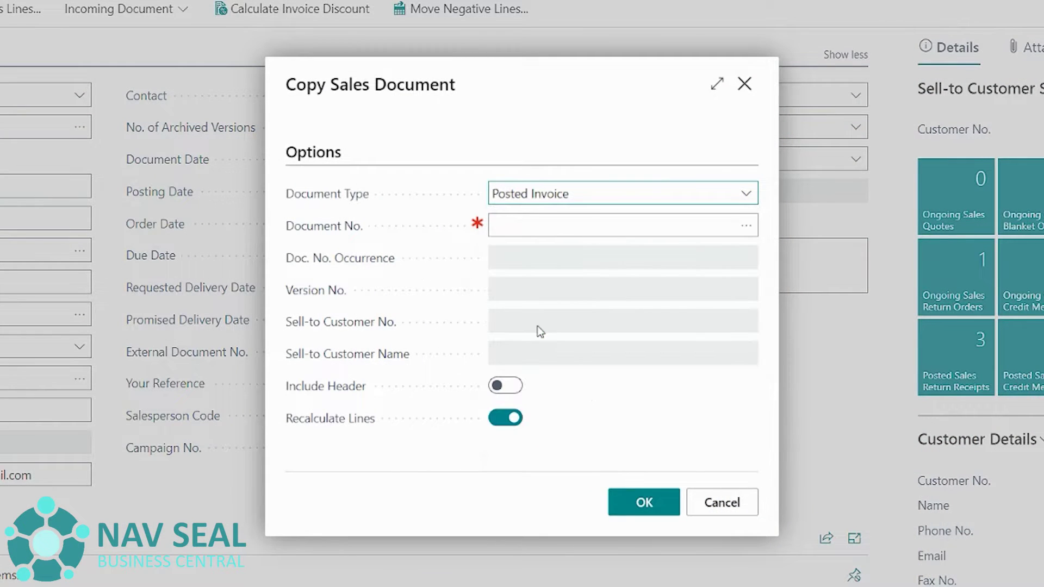
Step: Browse posted sales invoices and filter Customer Name to Relecloud
click(747, 232)
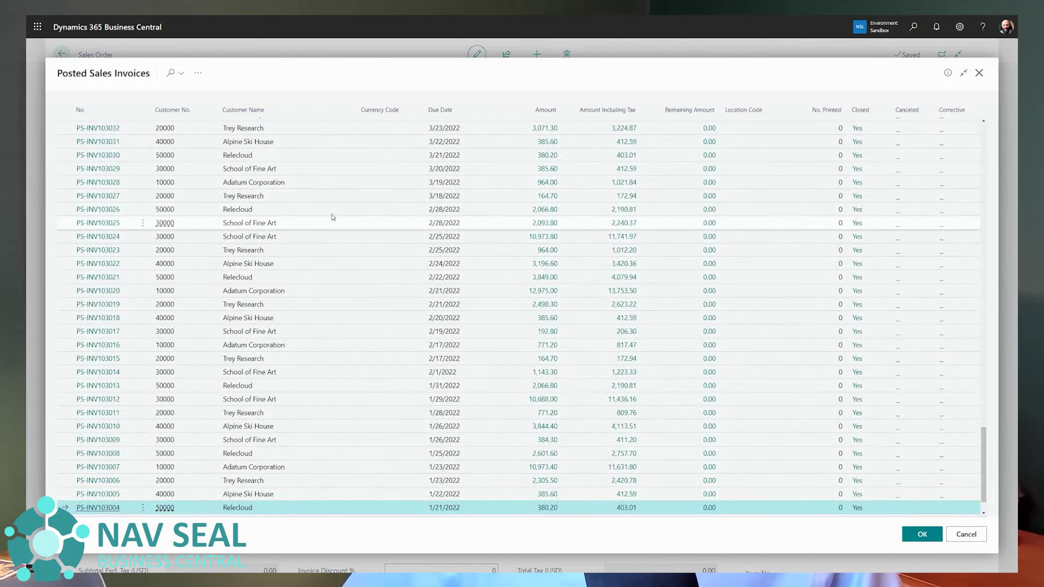
scroll(294, 228, down, 1)
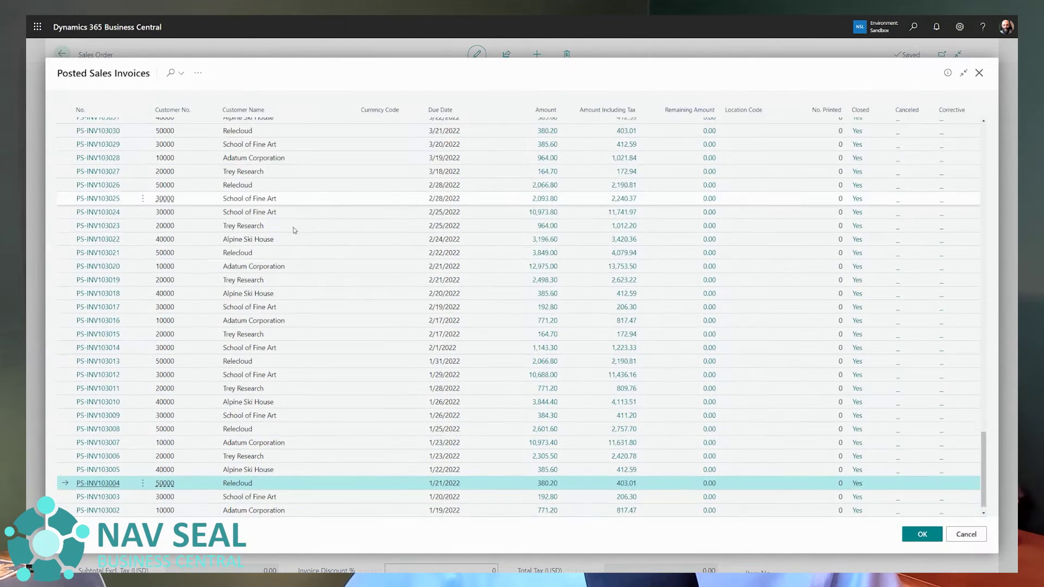
scroll(298, 236, down, 2)
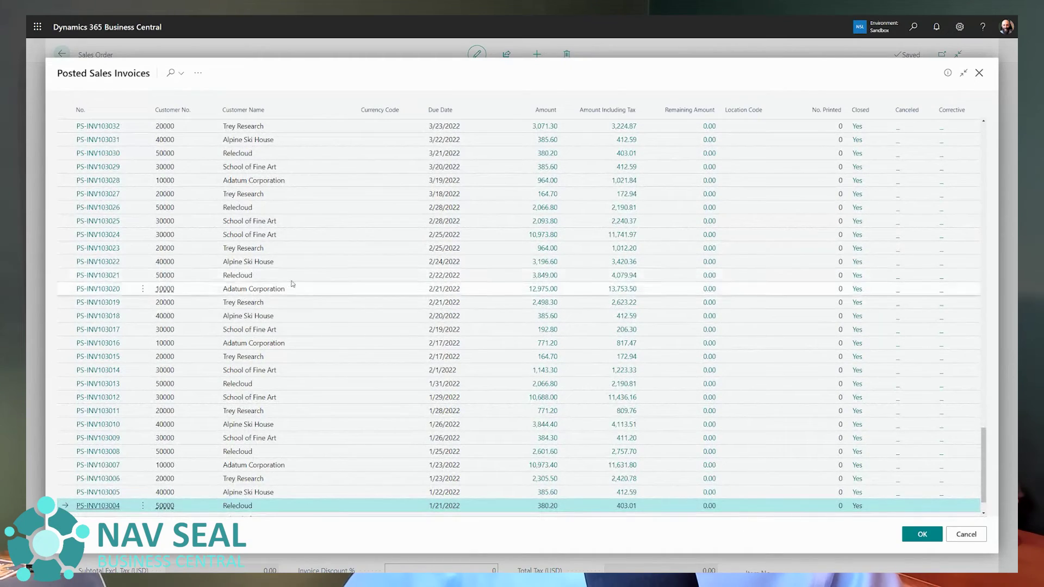
scroll(318, 326, down, 1)
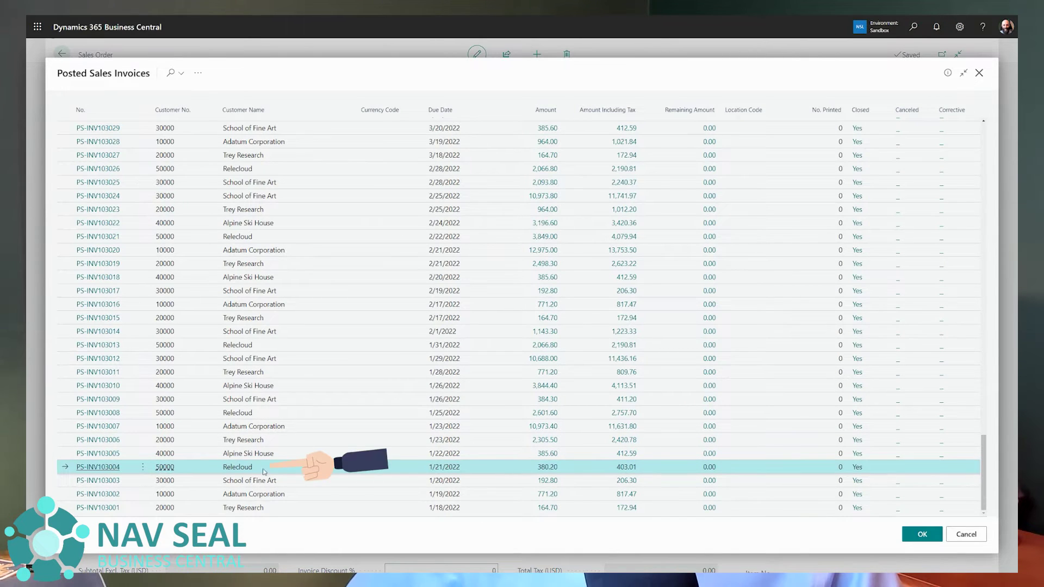
click(338, 119)
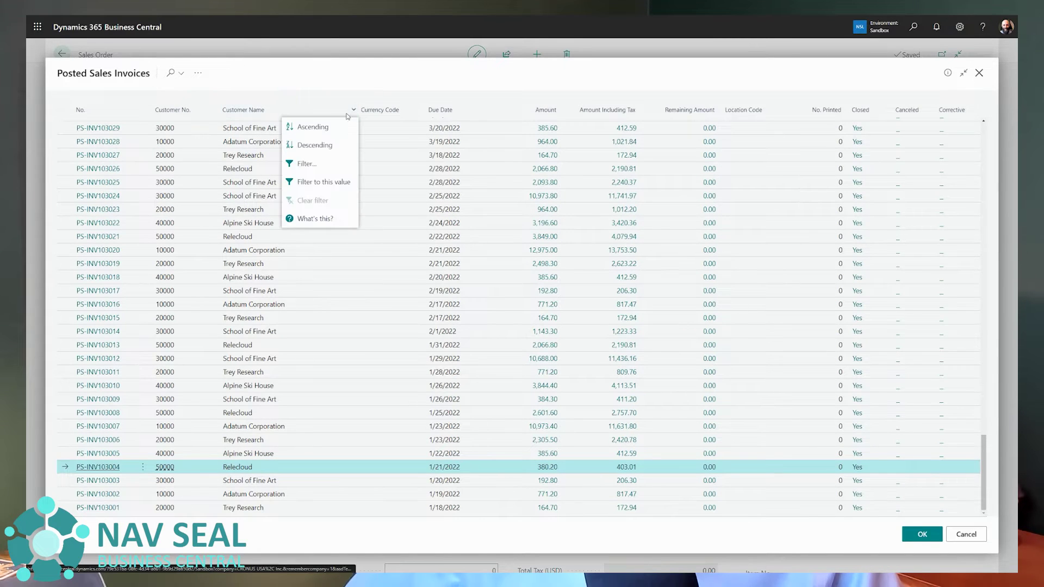
click(323, 181)
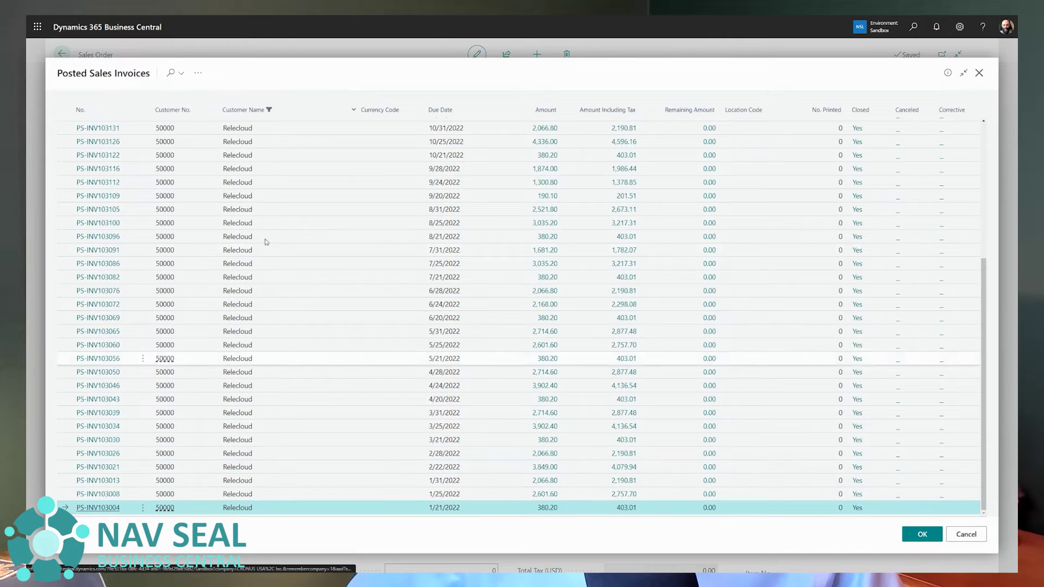
Step: Sort by latest due date first and pick invoice PS-INV103217
scroll(342, 279, up, 5)
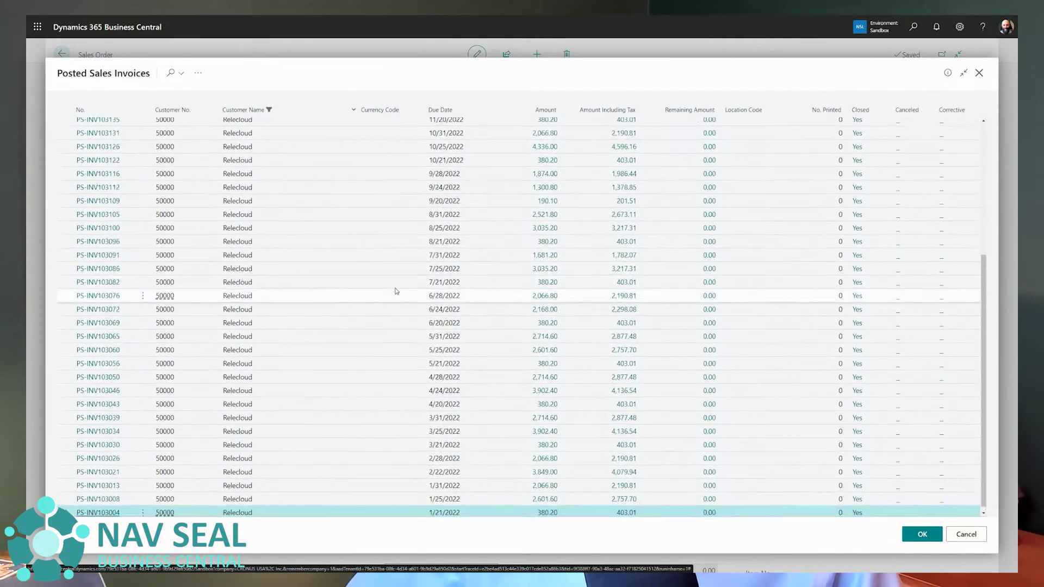
click(439, 111)
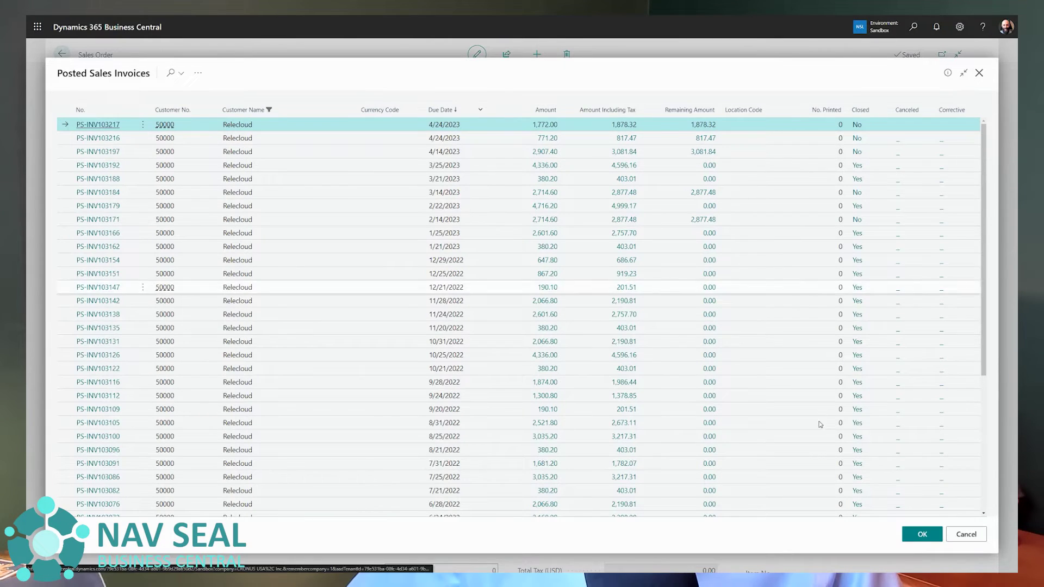
click(924, 535)
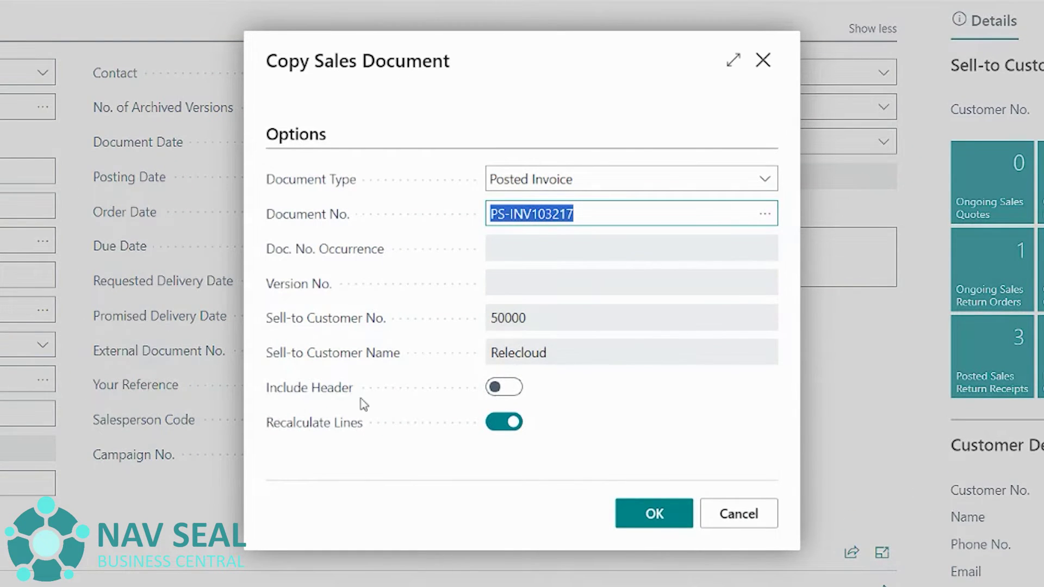
Step: Leave Include Header off, turn off Recalculate Lines, and copy PS-INV103217's lines
click(300, 400)
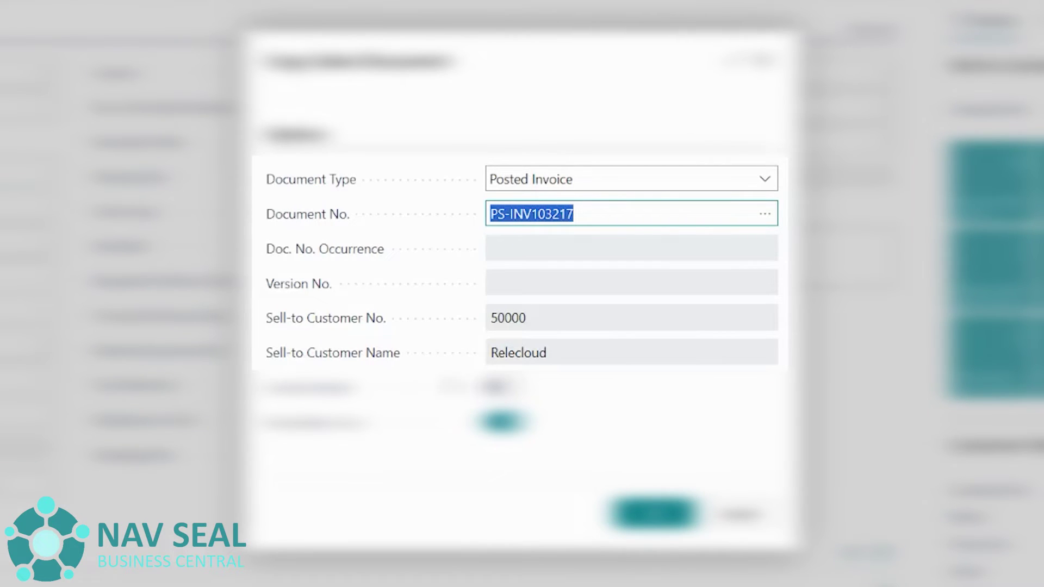
mouse_move(332, 399)
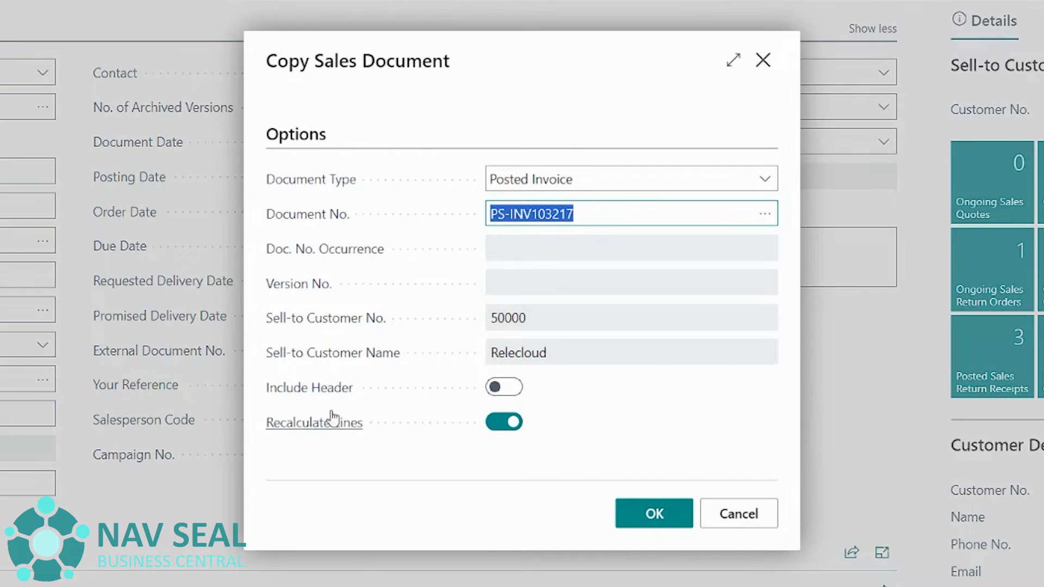
mouse_move(312, 430)
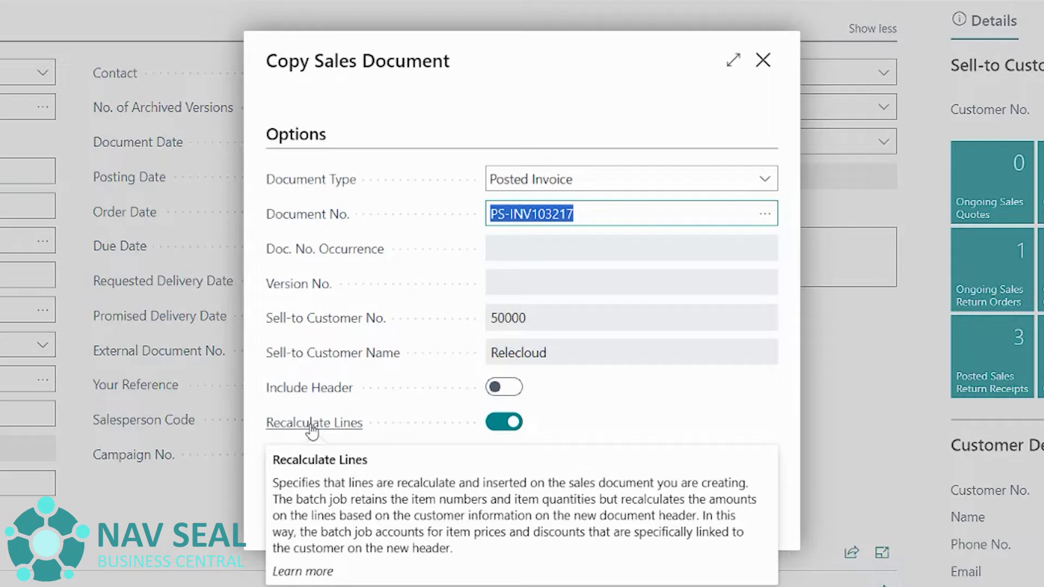
click(505, 424)
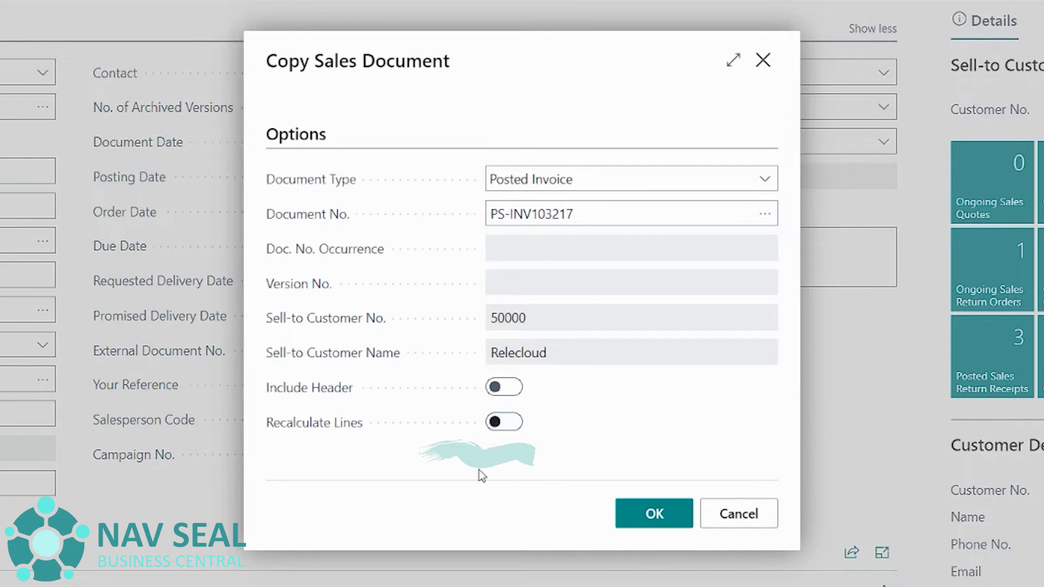
click(655, 516)
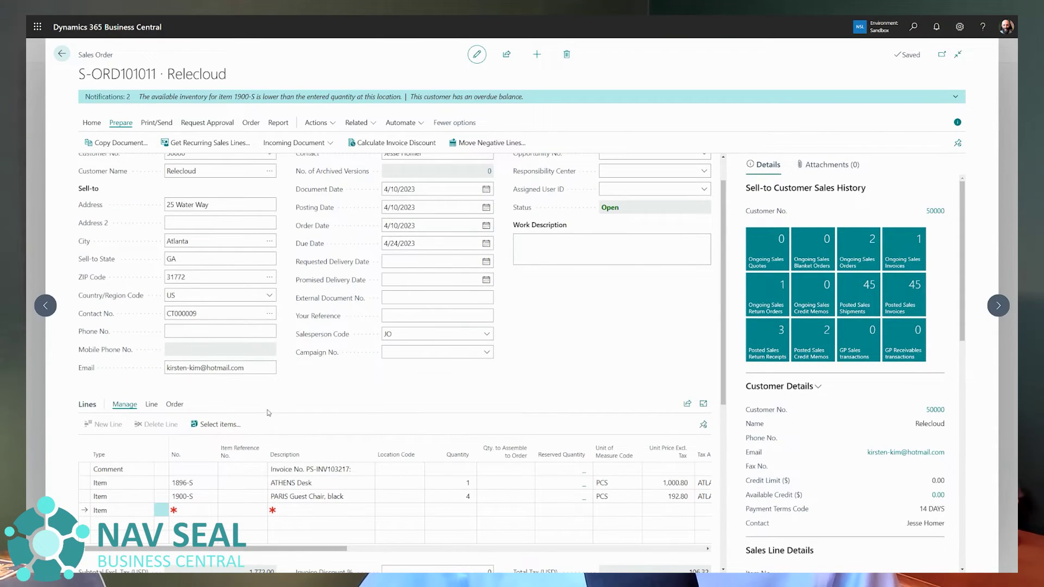
Step: Review the copied lines: PS-INV103217 comment, prices 1,000.80 and 192.80, subtotal 1,772.00
scroll(268, 413, down, 3)
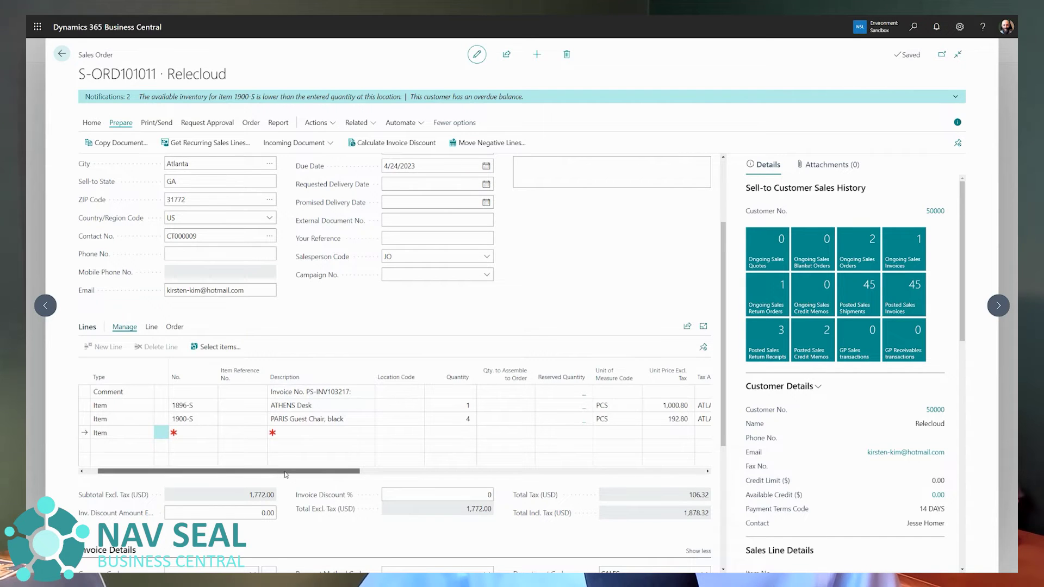
scroll(286, 475, down, 4)
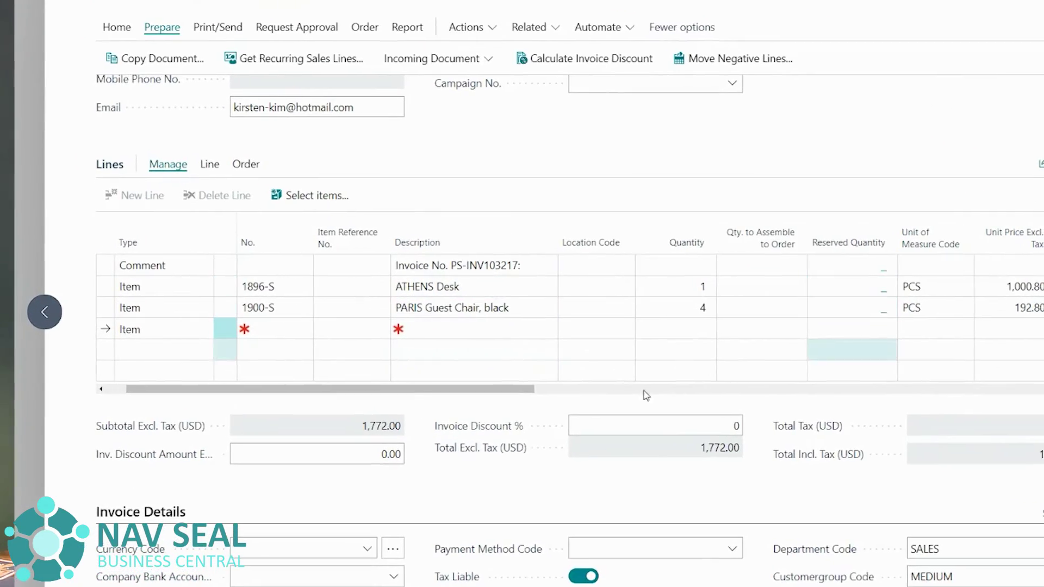
click(570, 382)
drag(574, 388, 54, 389)
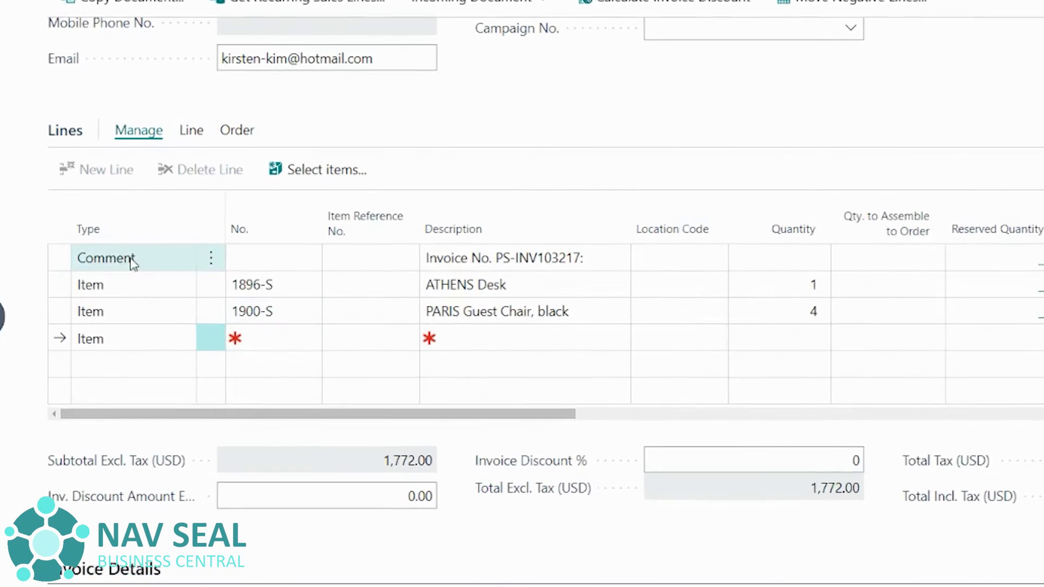
click(457, 267)
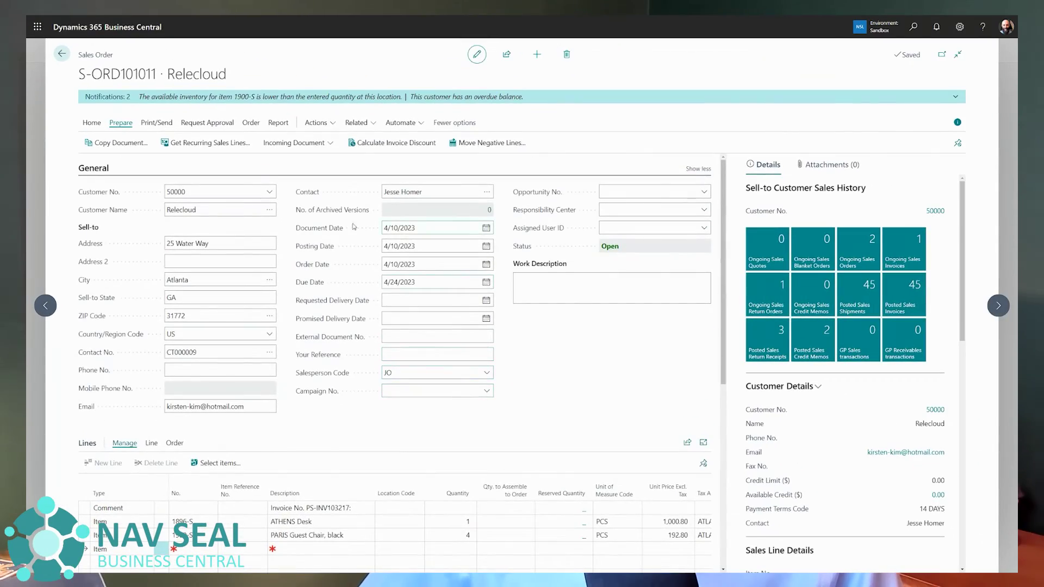
mouse_move(306, 245)
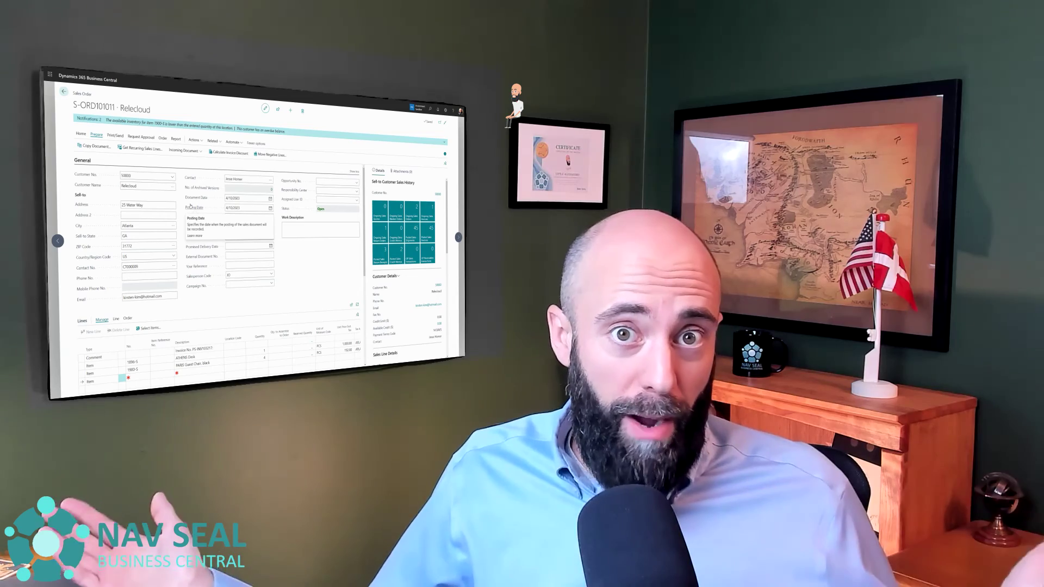